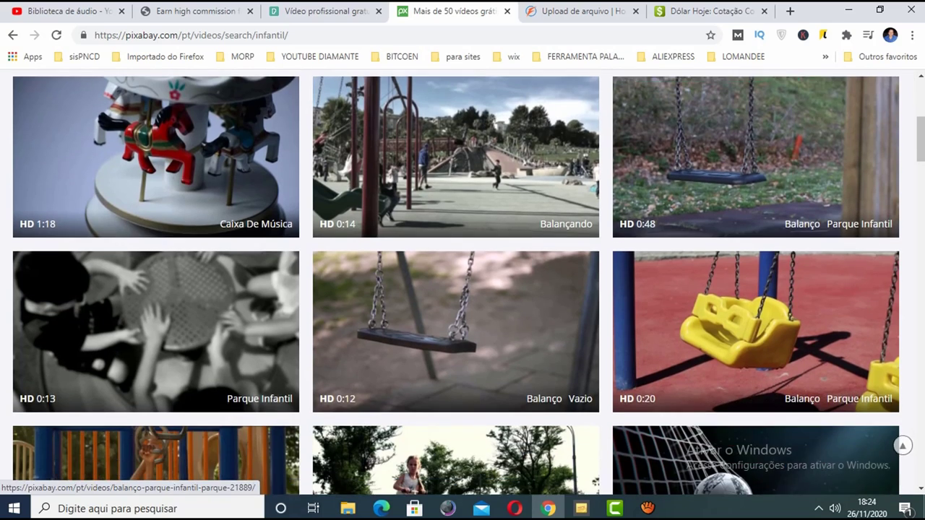
Open the video of the girl on a scooter from the infantil results, pause it and show its free download sizes
scroll(456, 217, "down", 1)
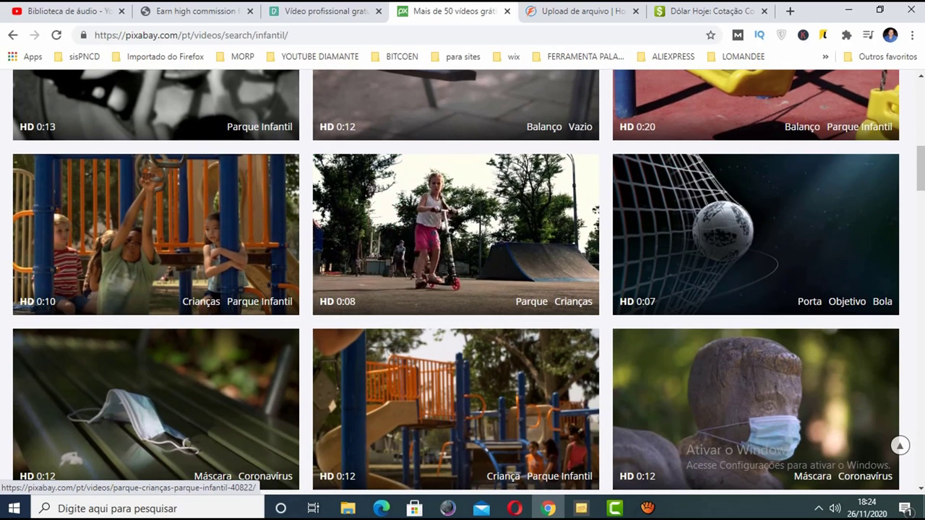
left_click(455, 234)
scroll(462, 282, "down", 3)
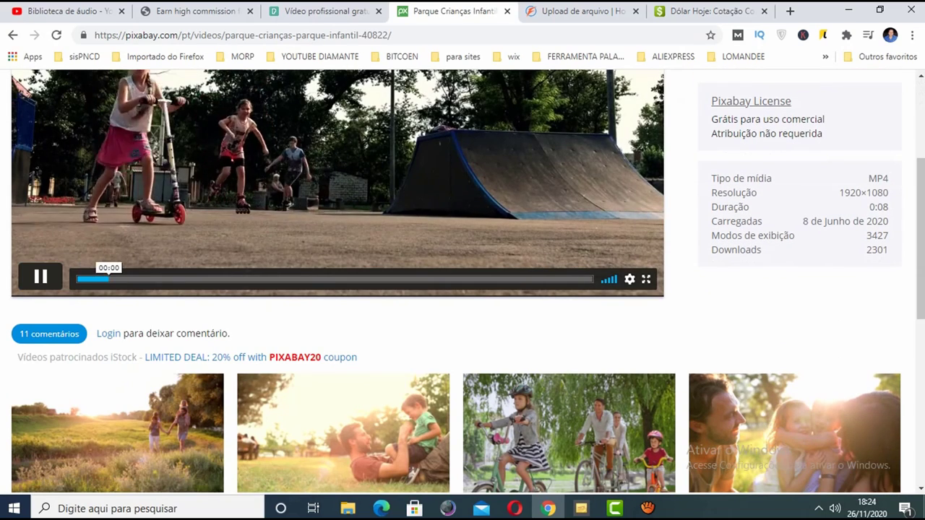
key("space")
scroll(463, 282, "up", 3)
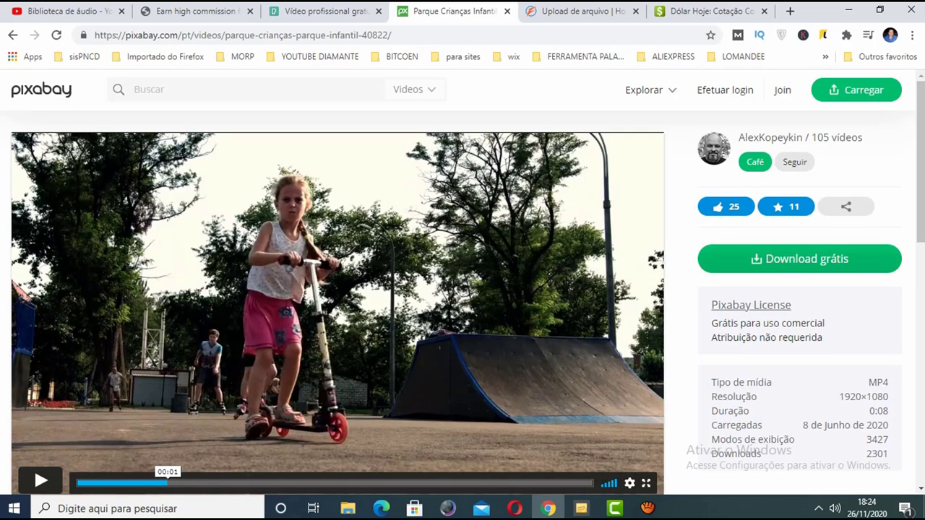
scroll(462, 282, "down", 1)
left_click(799, 191)
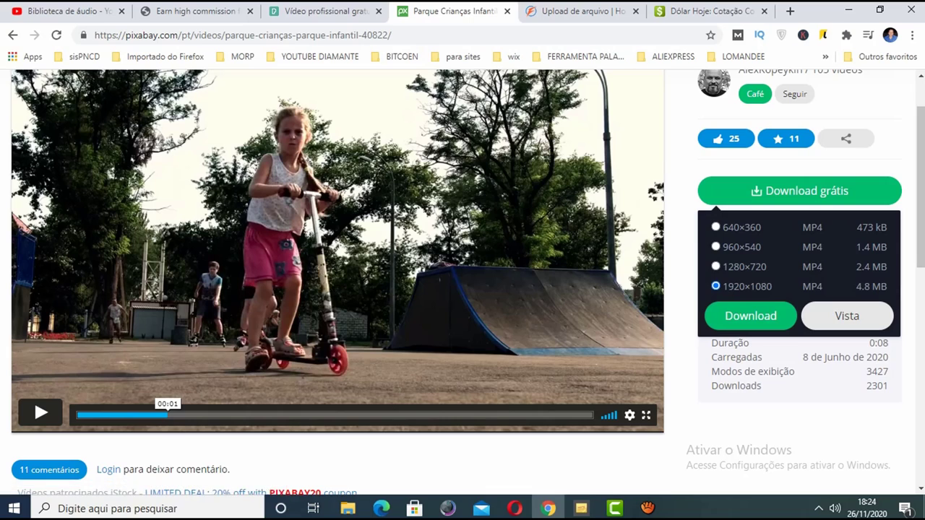
View the video author's profile and return to the infantil search results
scroll(751, 316, "up", 1)
left_click(760, 138)
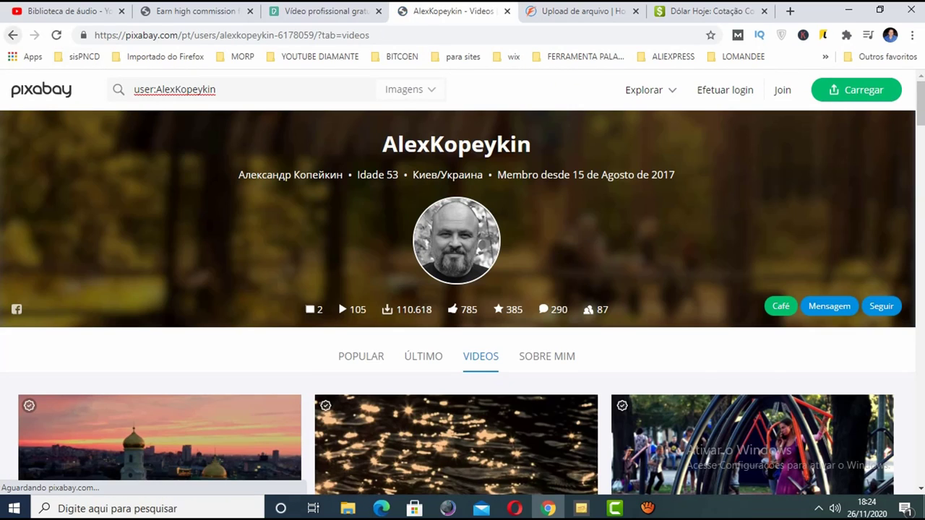
left_click(12, 35)
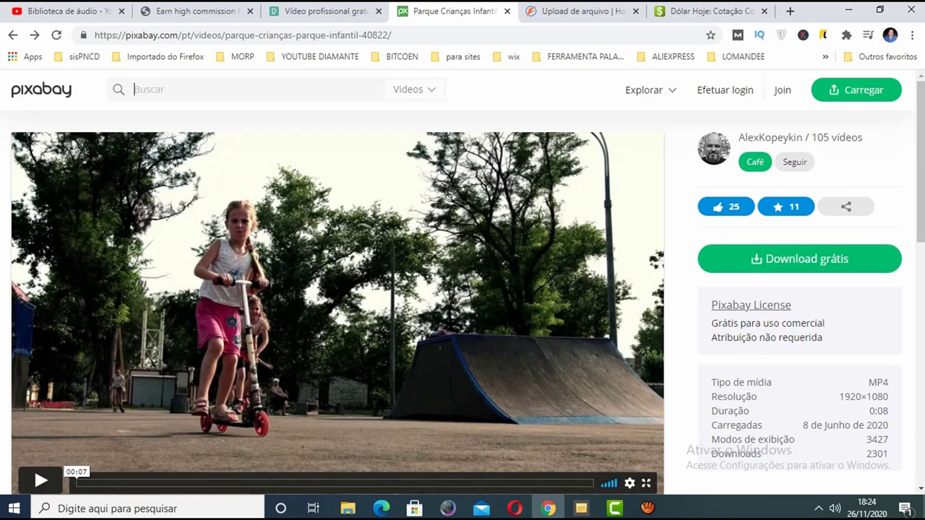
left_click(12, 35)
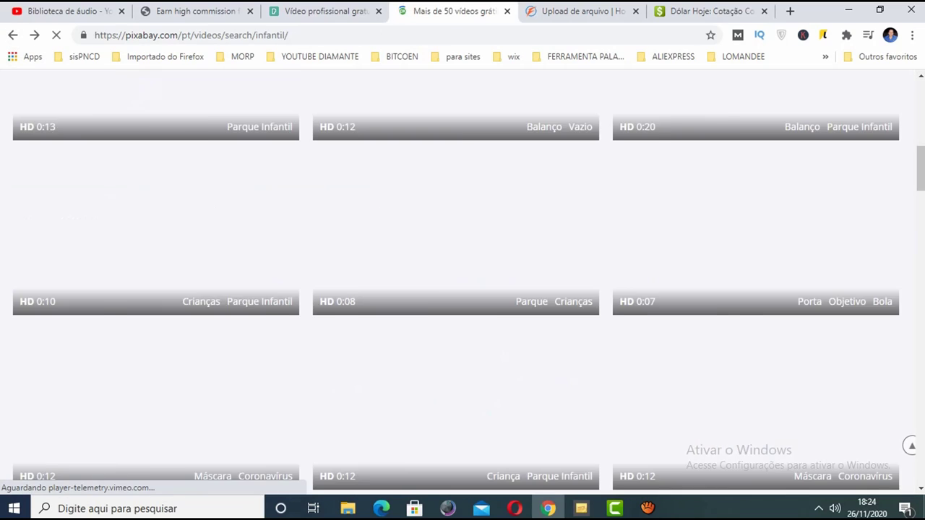
Look through the free and sponsored children's videos in the infantil search results
scroll(455, 246, "up", 5)
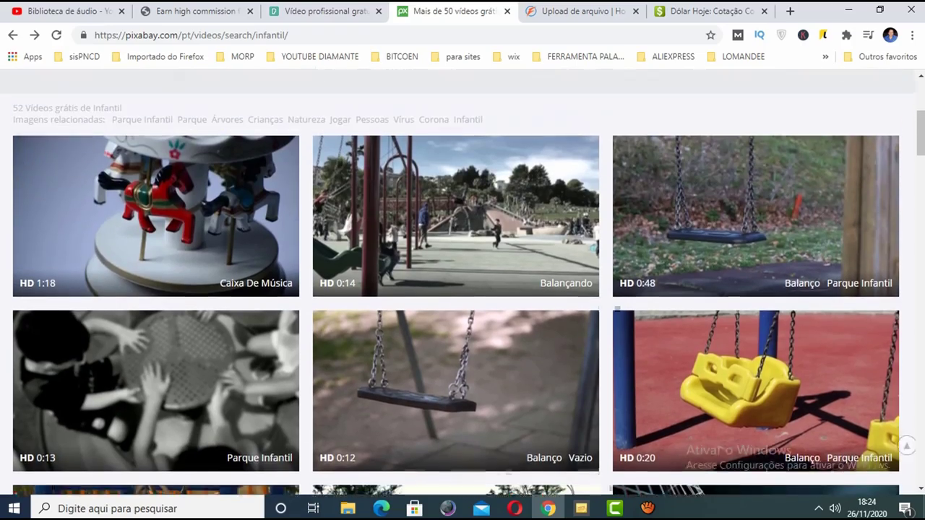
scroll(456, 246, "down", 7)
scroll(455, 282, "down", 3)
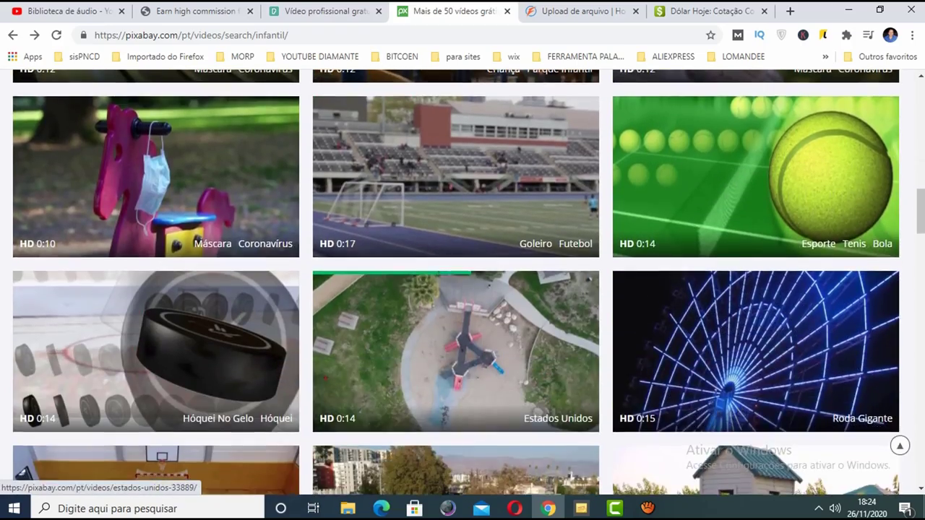
scroll(455, 282, "up", 5)
scroll(455, 282, "up", 6)
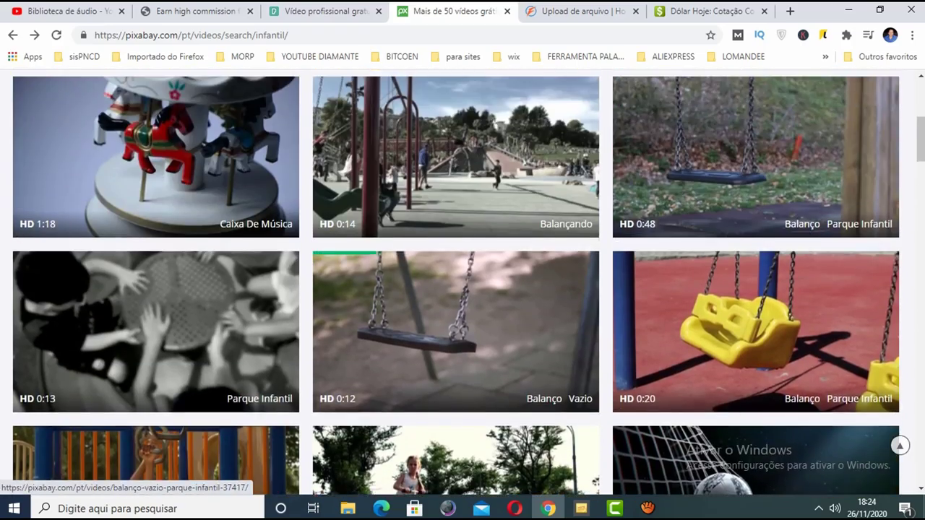
scroll(455, 282, "up", 3)
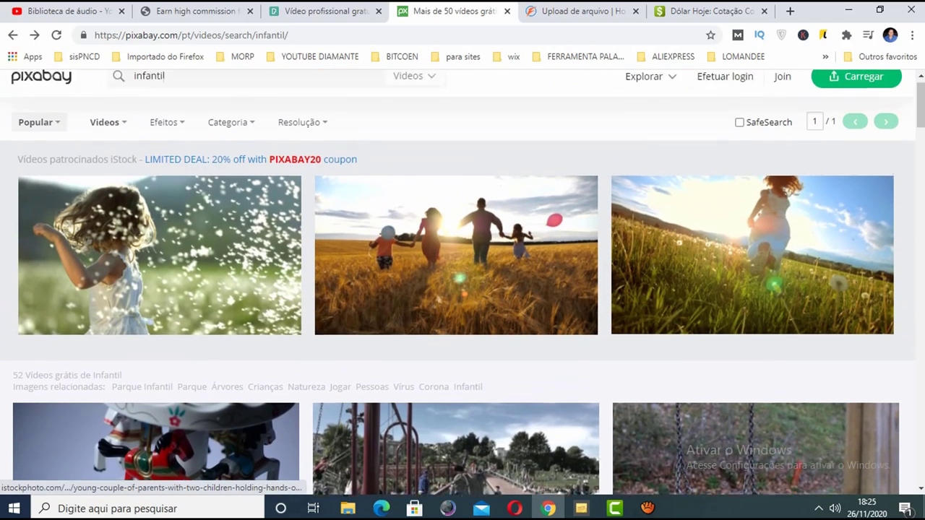
scroll(455, 282, "down", 3)
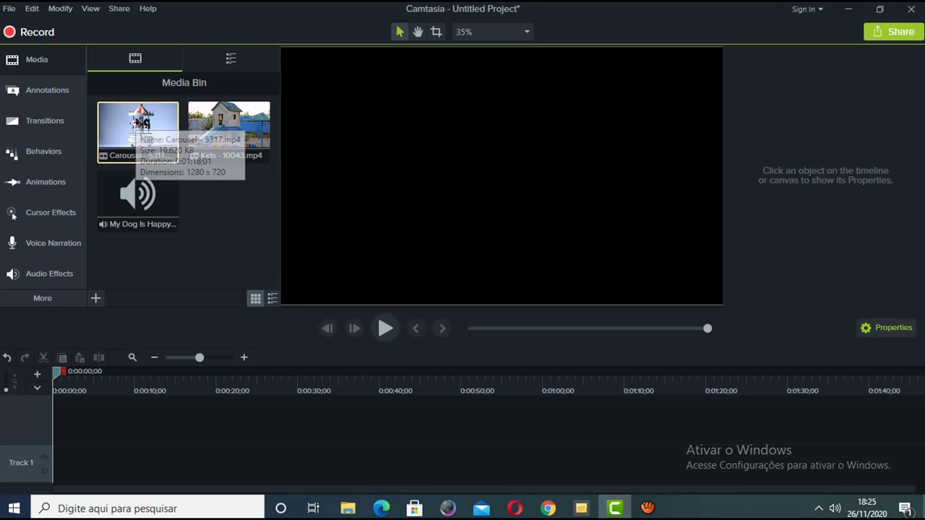
In Camtasia, place the Carousel - 5317.mp4 video at the start of Track 1
left_click_drag(137, 125, 195, 463)
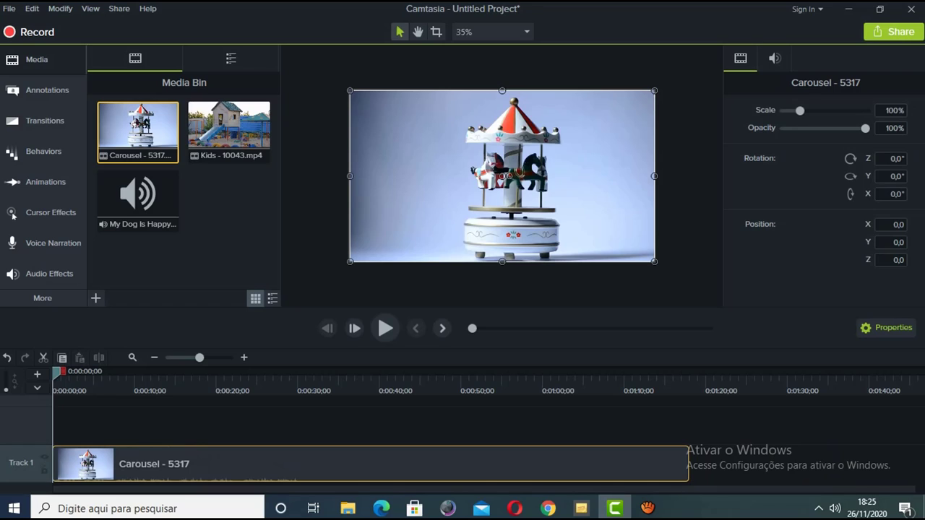
scroll(501, 176, "down", 3)
scroll(502, 176, "up", 1)
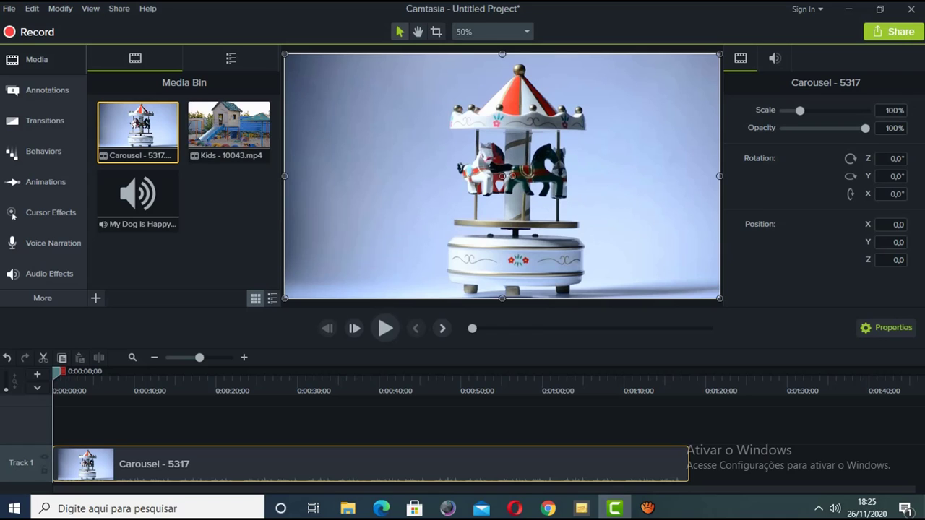
Set the project's canvas dimensions to 720p HD (1280x720) and apply the settings
left_click(526, 32)
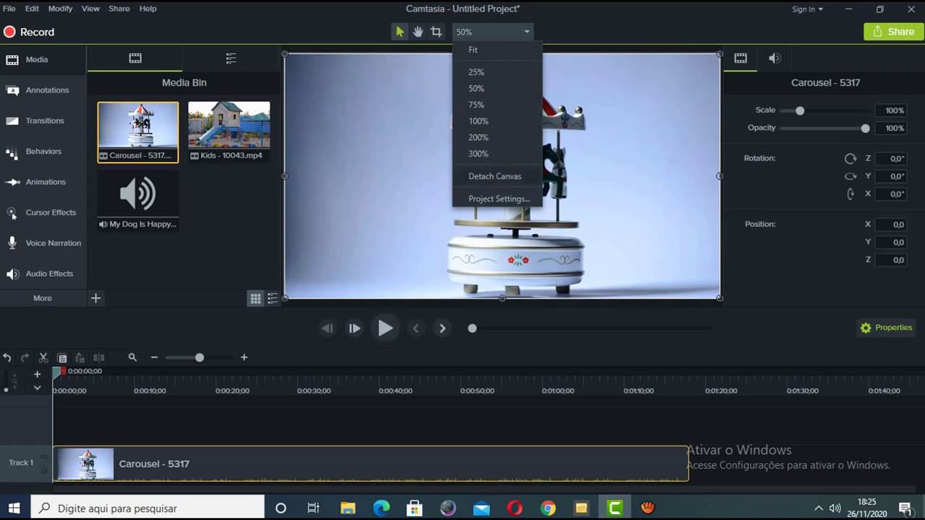
left_click(498, 198)
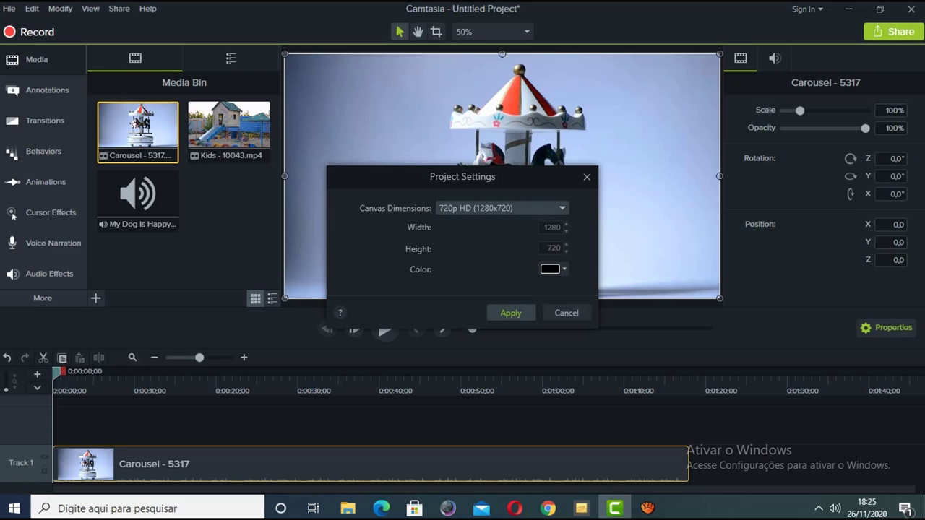
left_click(502, 208)
scroll(515, 303, "down", 2)
scroll(515, 303, "up", 2)
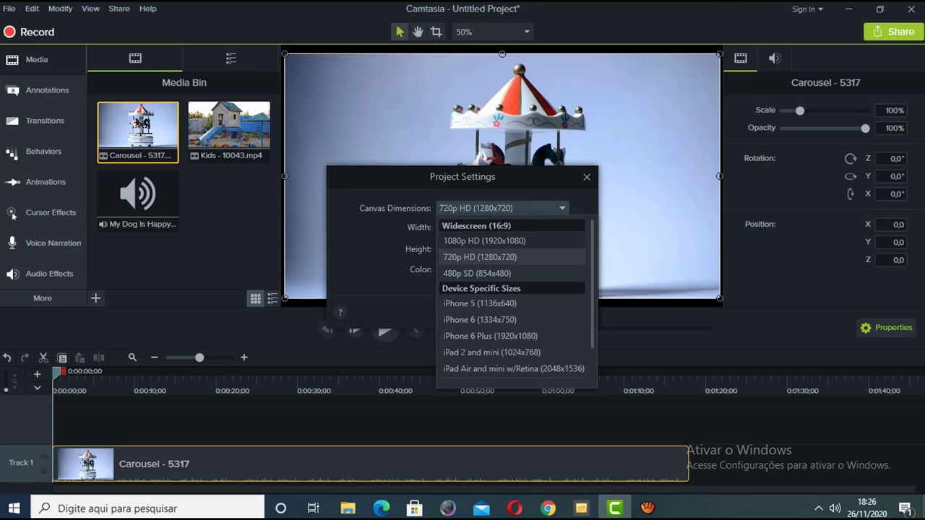
left_click(512, 257)
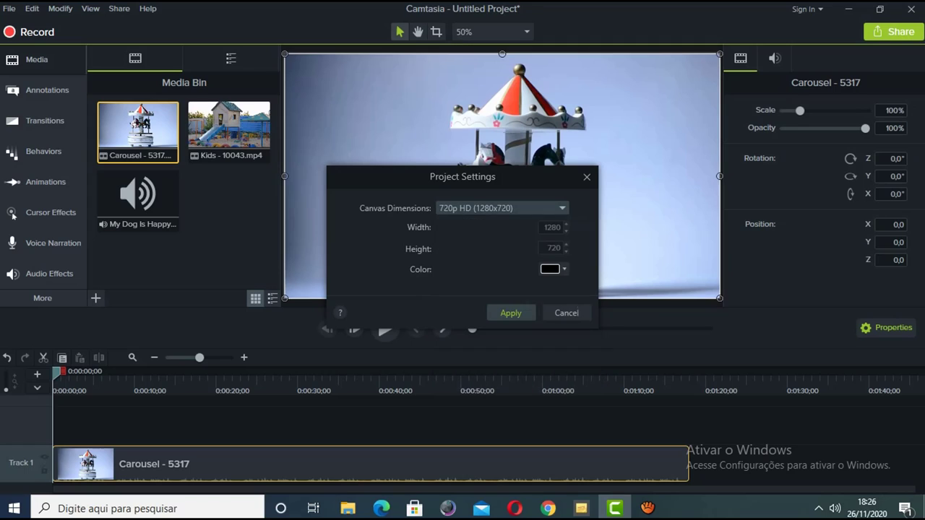
left_click(502, 208)
left_click(502, 208)
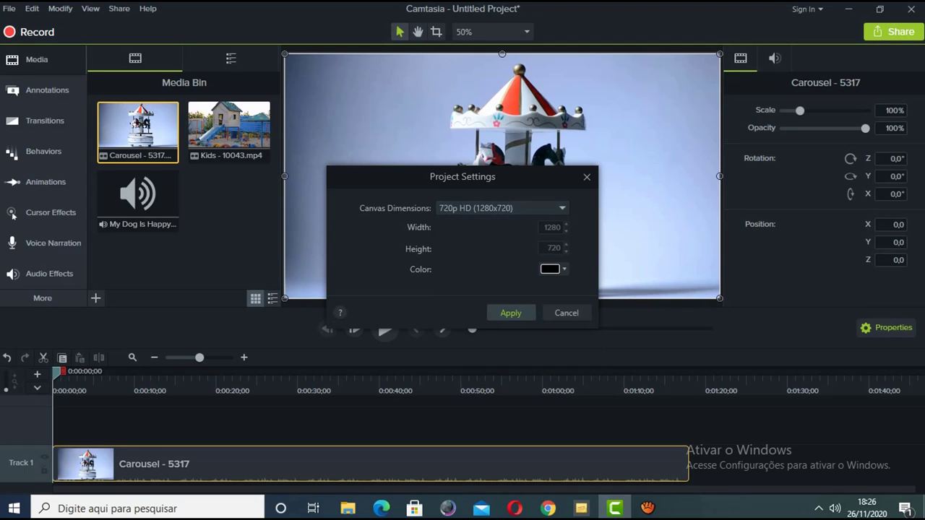
left_click(510, 312)
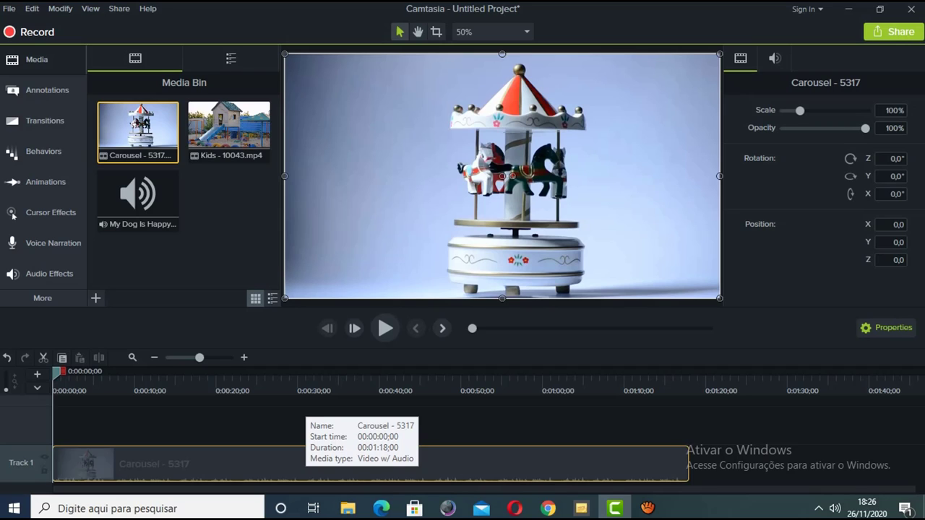
Edit the Carousel - 5317 clip's audio and lower its volume all the way down to silence it
right_click(230, 449)
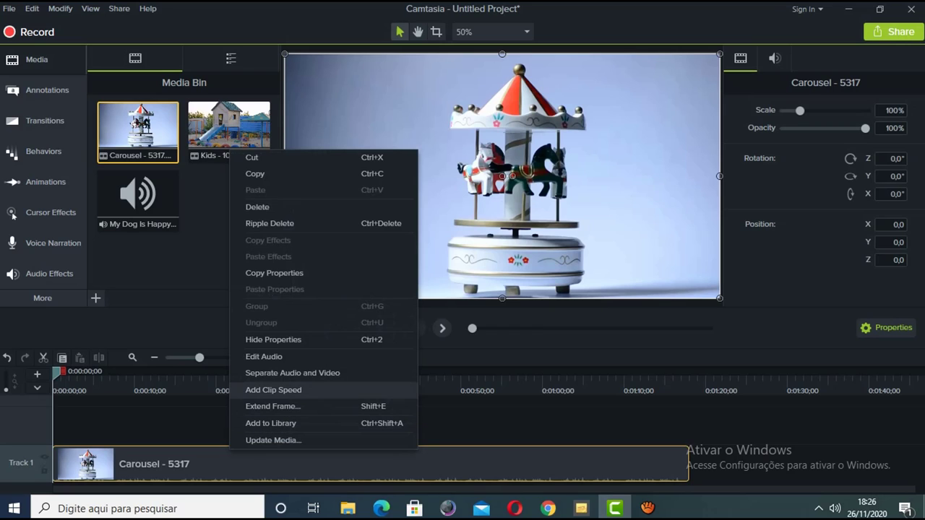
left_click(264, 357)
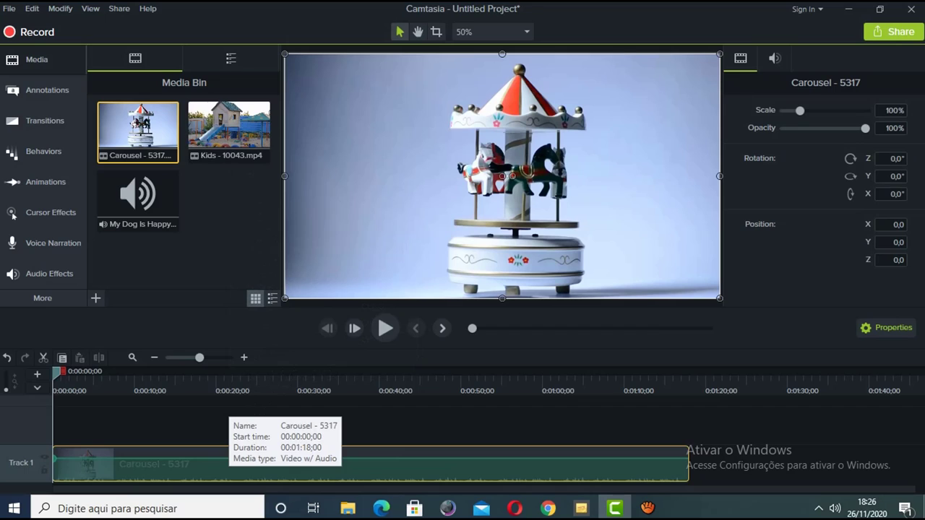
left_click_drag(55, 458, 55, 482)
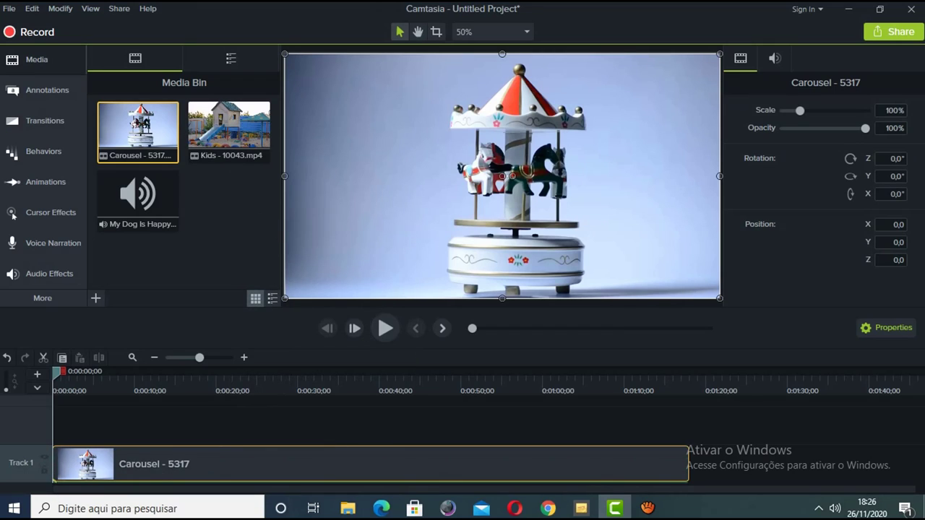
Place the Kids - 10043.mp4 video directly after the carousel clip on Track 1
left_click(222, 144)
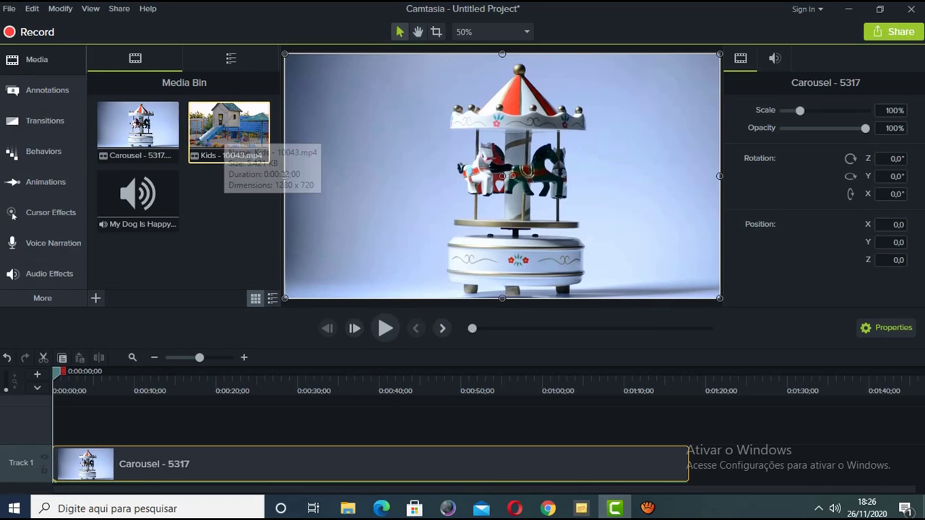
left_click_drag(222, 144, 722, 464)
right_click(722, 454)
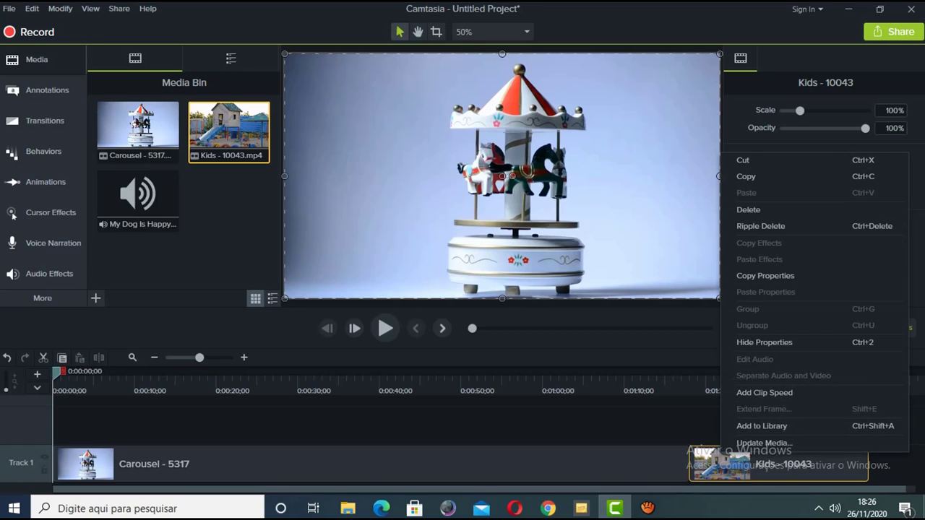
key("Delete")
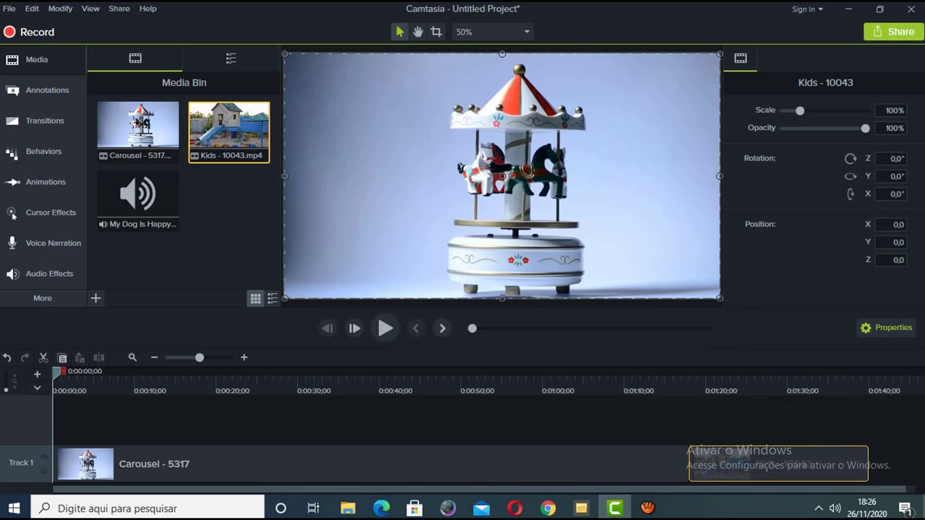
key("ctrl+z")
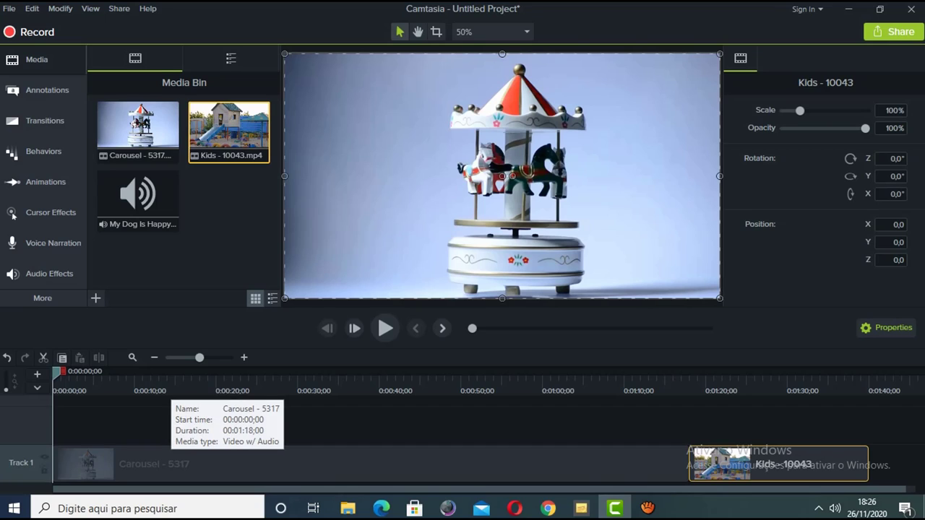
Reduce the Carousel - 5317 clip's opacity to 76% and slightly lower the opacity of the Kids - 10043 clip
left_click(172, 463)
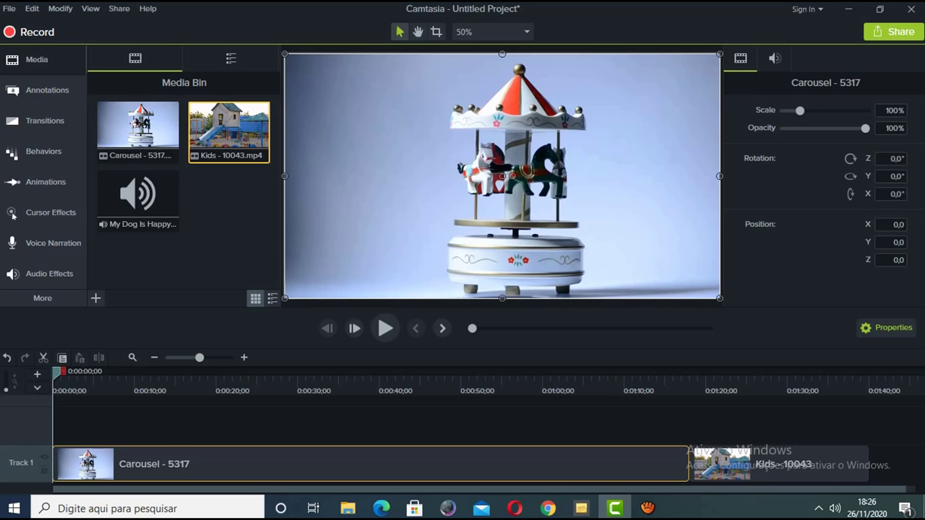
left_click_drag(865, 128, 846, 128)
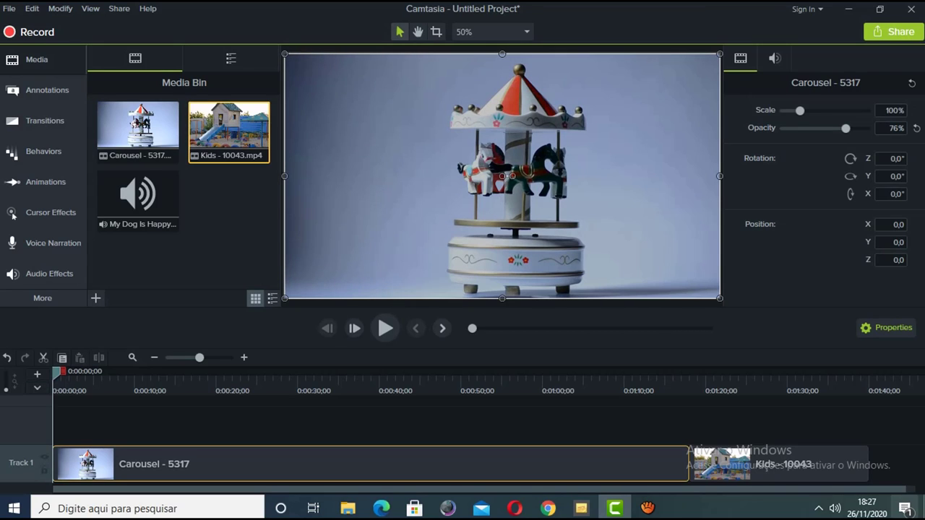
left_click(778, 464)
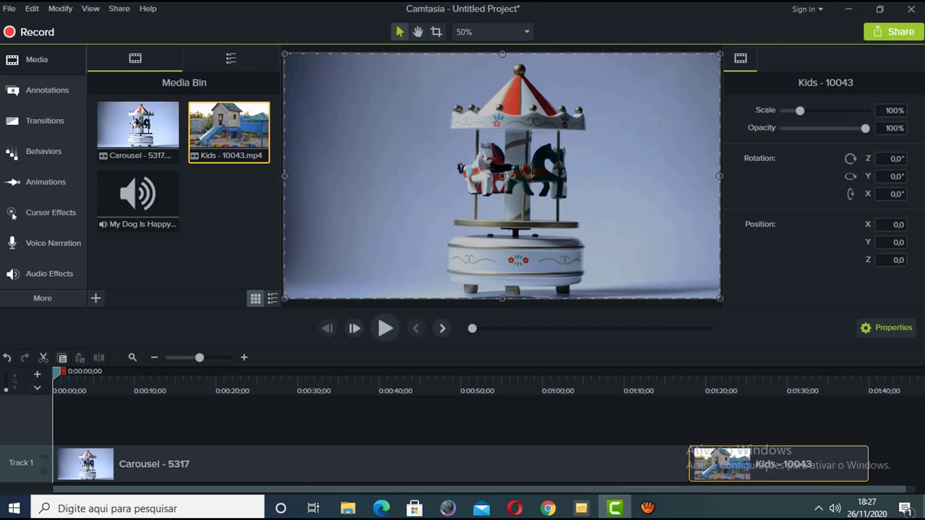
left_click_drag(865, 128, 850, 128)
Add the My Dog Is Happy music at the start of a new Track 2 above the videos
left_click(138, 195)
left_click_drag(138, 196, 238, 424)
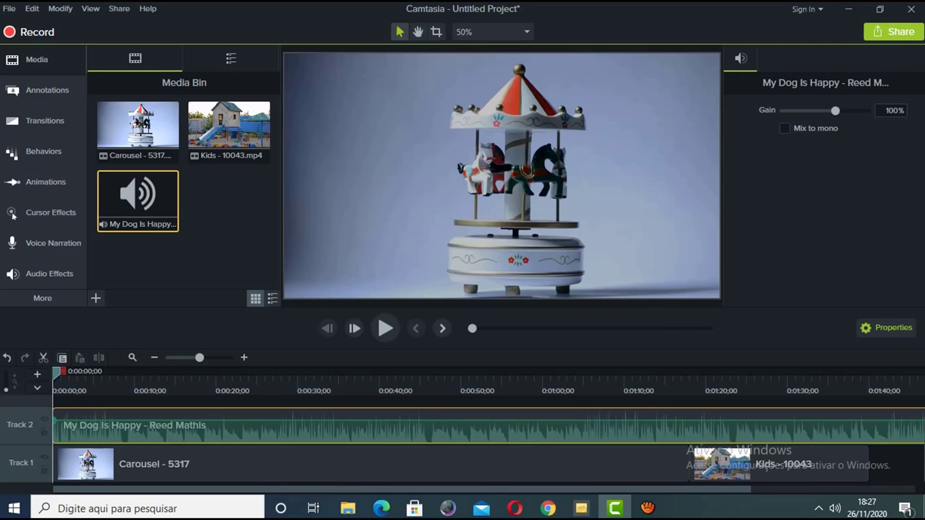
Add a second copy of Kids - 10043.mp4 directly after the first one on Track 1
scroll(489, 426, "right", 3)
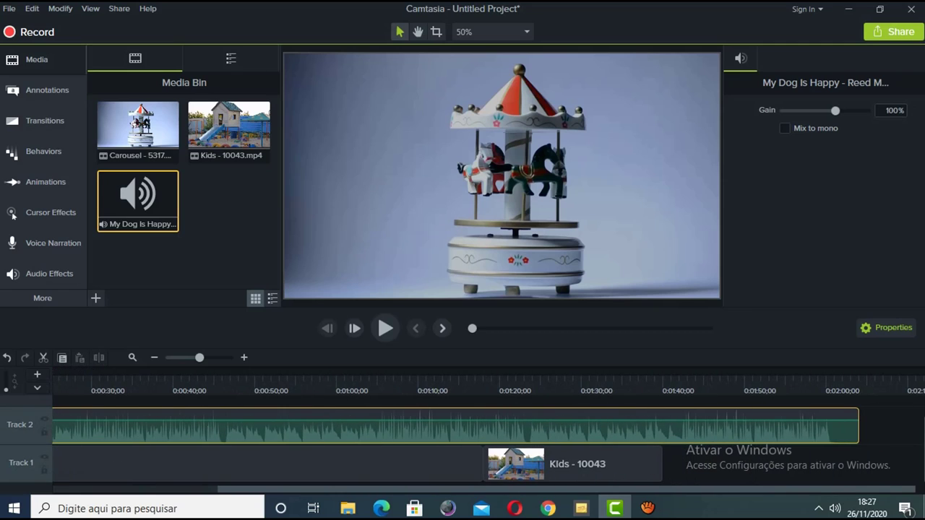
left_click_drag(228, 130, 701, 463)
left_click_drag(788, 463, 752, 464)
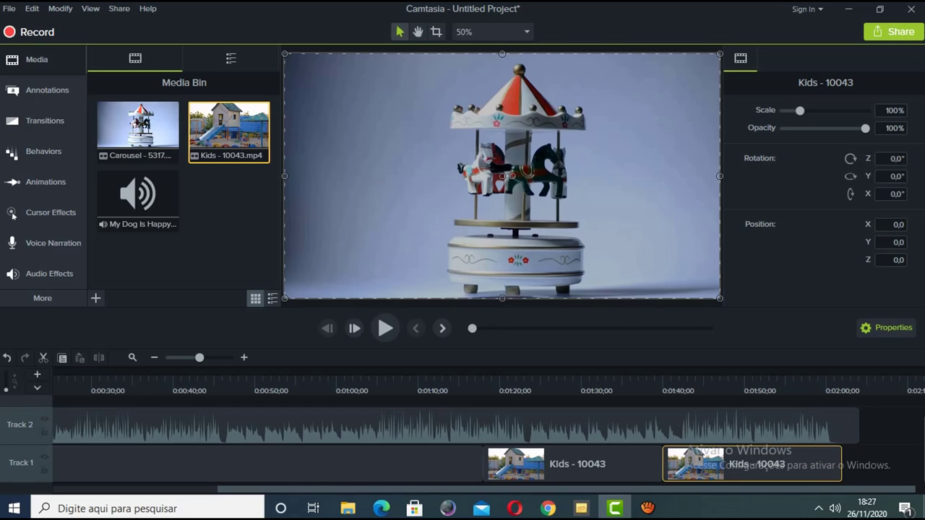
Trim the end of the music to match the end of the second Kids clip, and play the project from the start
left_click_drag(858, 426, 842, 427)
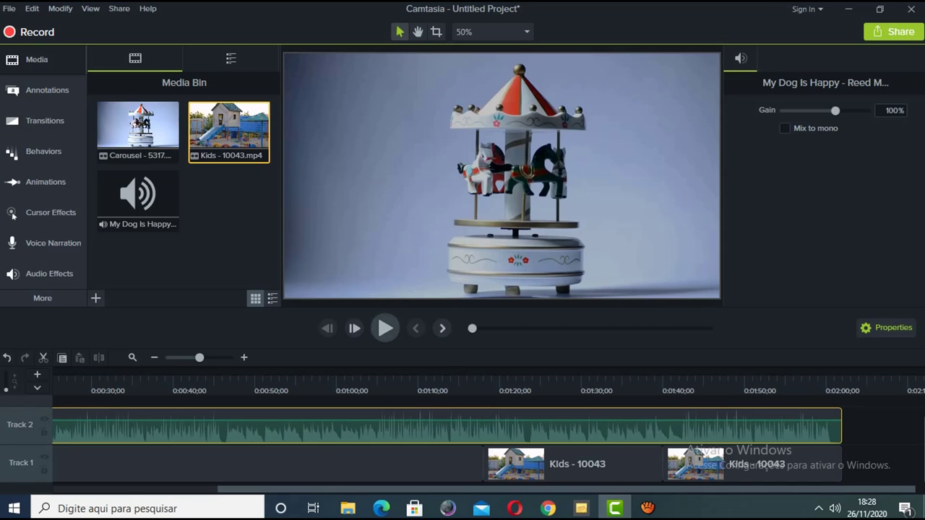
left_click(385, 328)
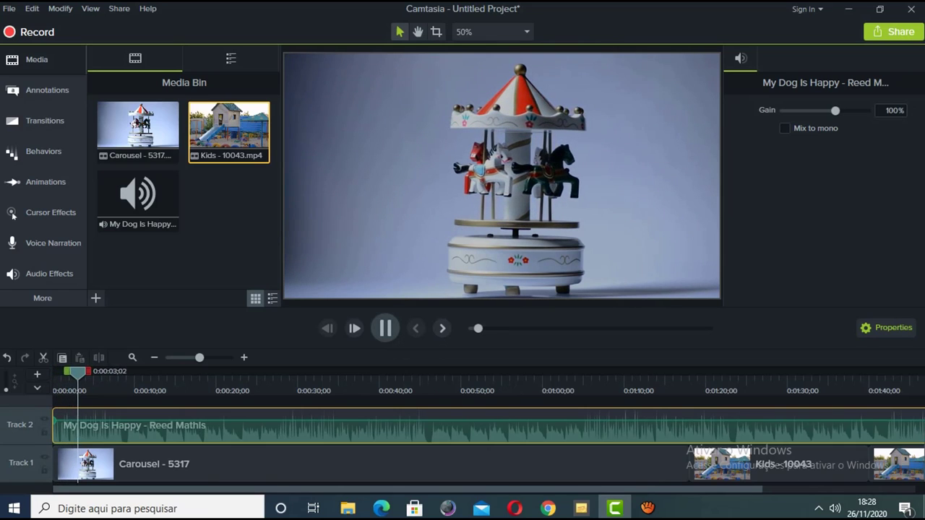
Pause playback and try the MP4 only (up to 720p) preset in the Production Wizard, closing it without producing the video
key("space")
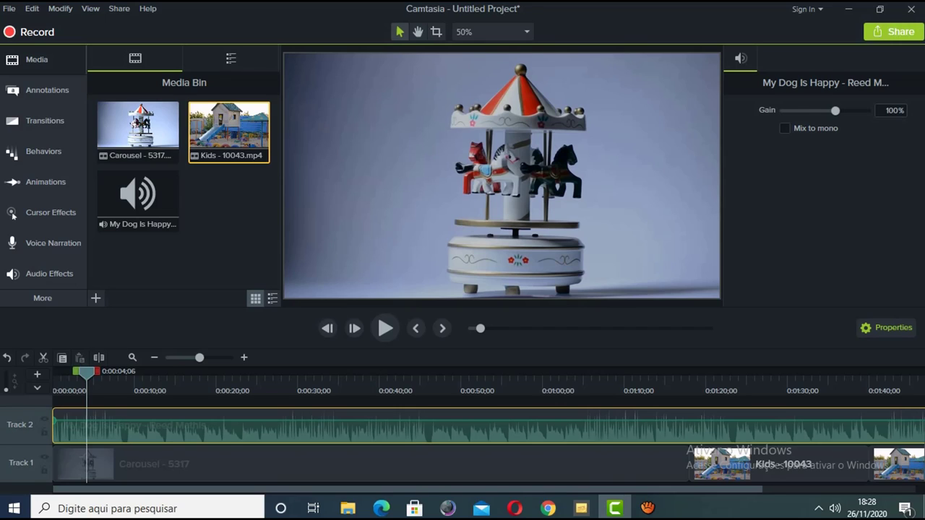
left_click(894, 31)
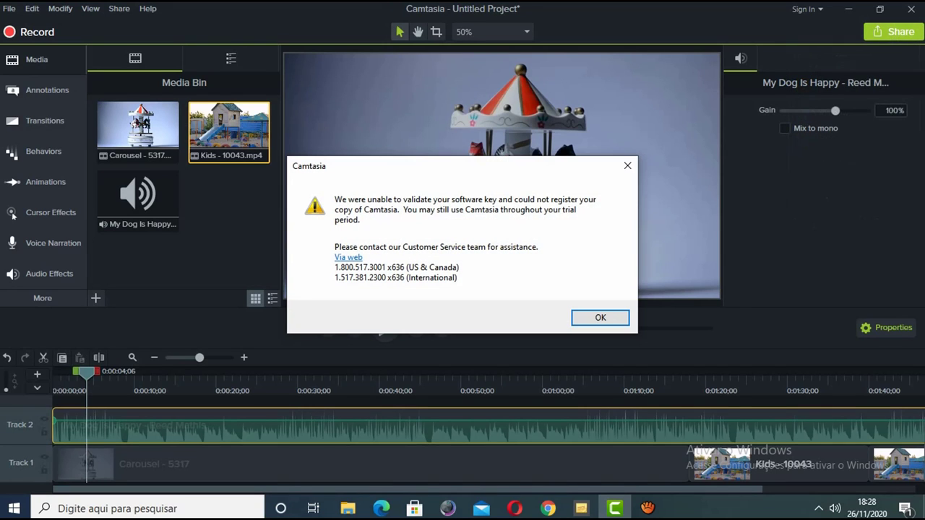
left_click(587, 317)
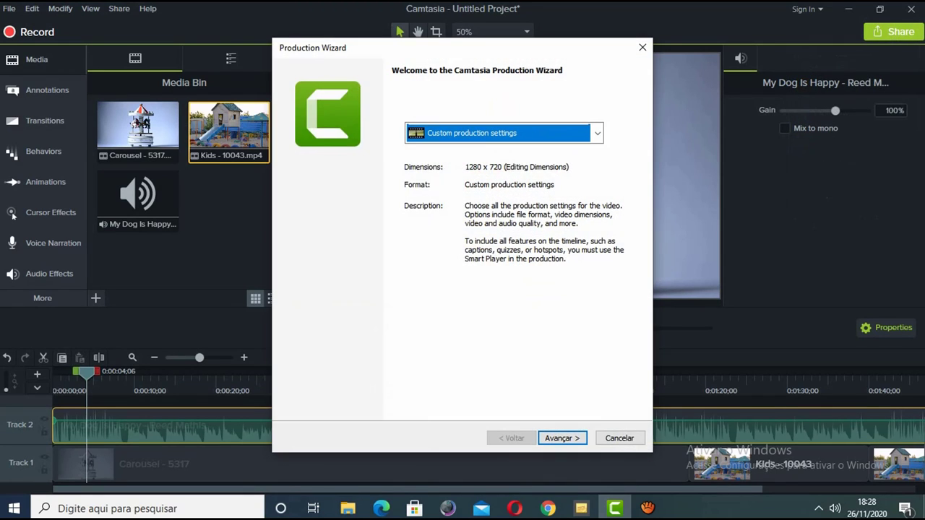
left_click(503, 133)
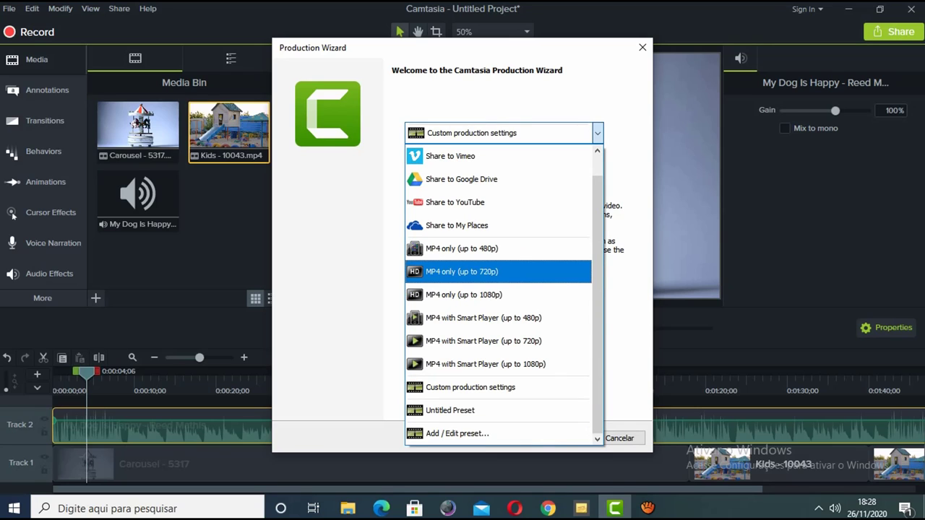
left_click(461, 271)
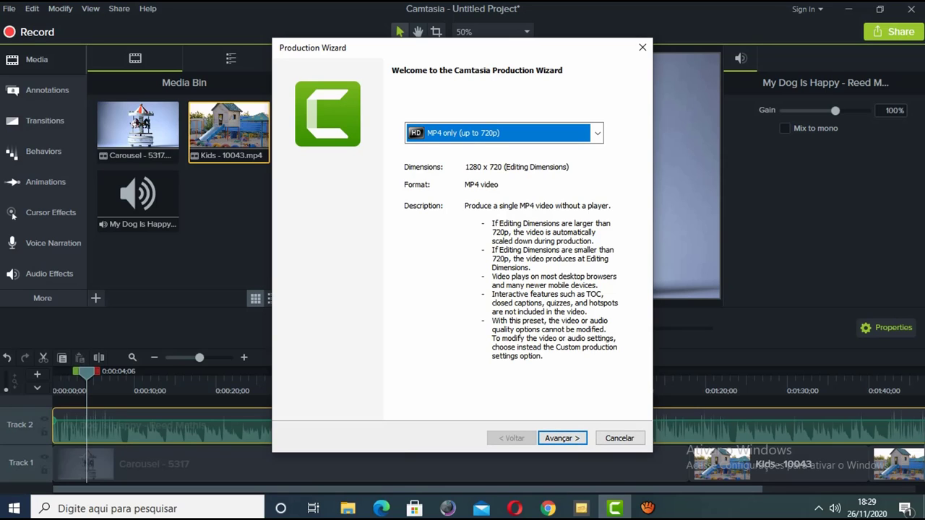
left_click(641, 47)
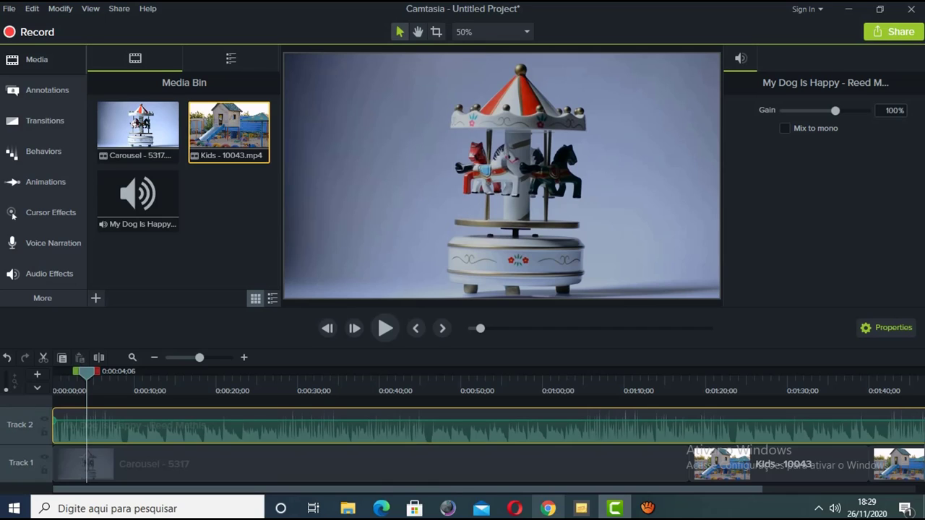
Switch to Chrome and examine the proof of payments list on the File Upload website
left_click(548, 508)
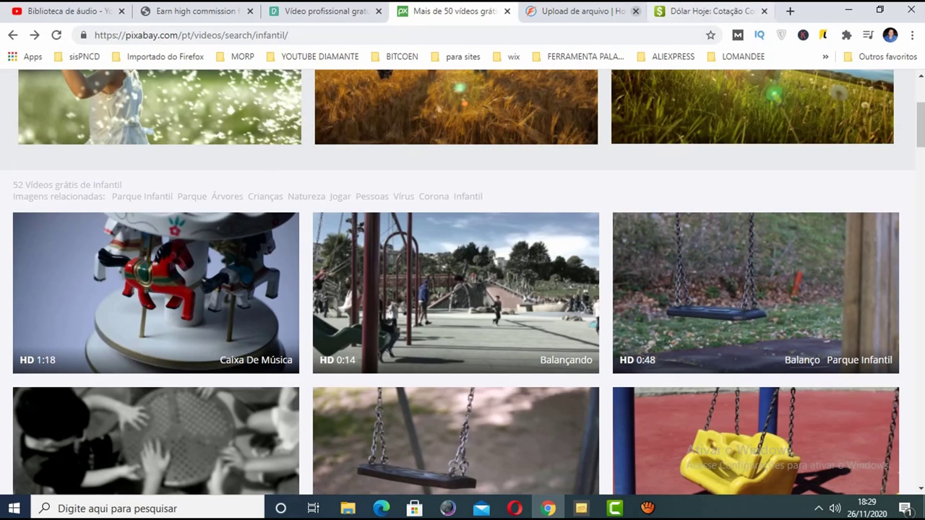
left_click(578, 11)
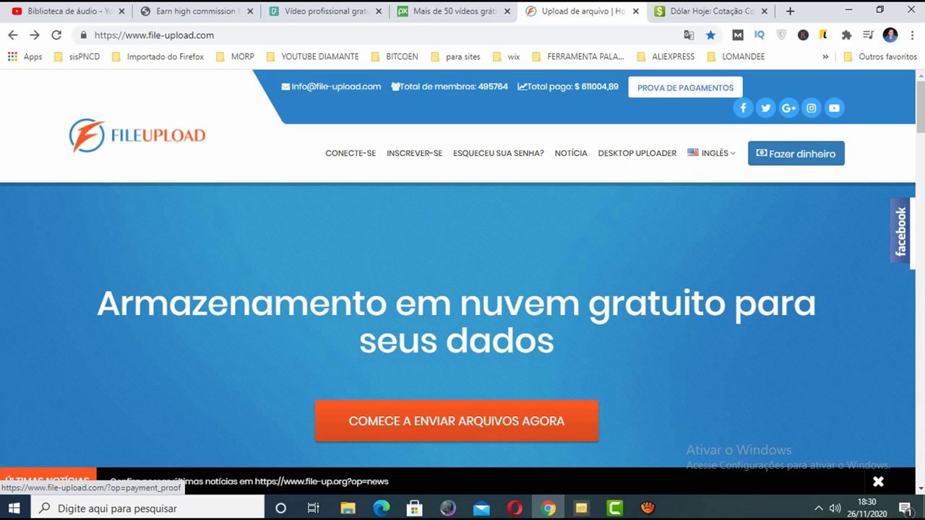
left_click(685, 87)
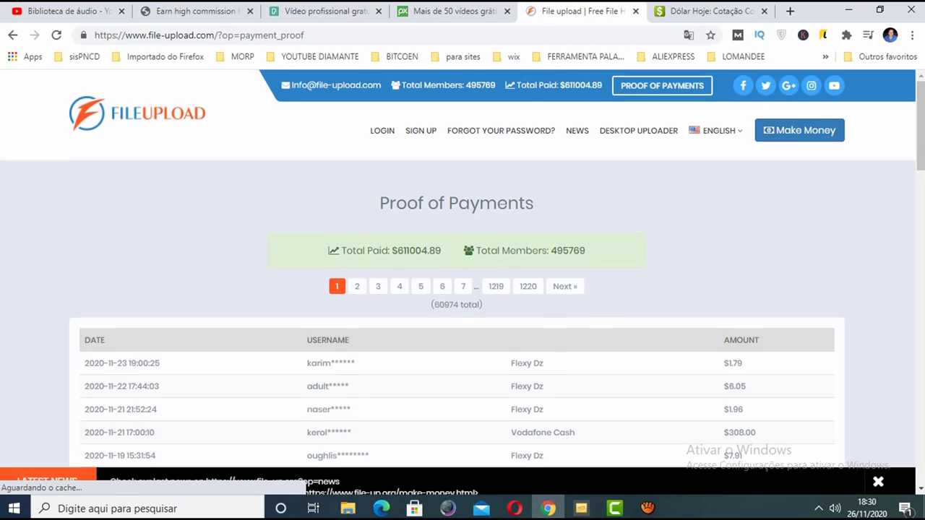
scroll(462, 282, "down", 3)
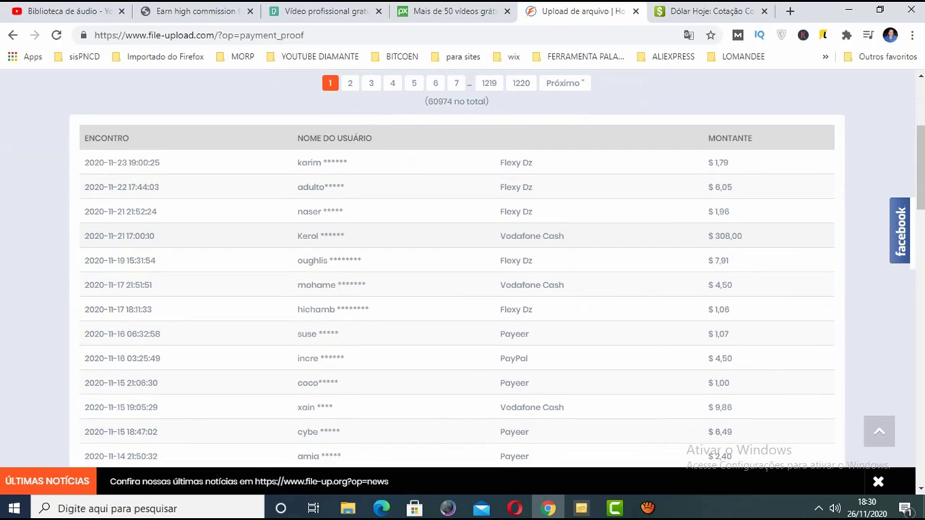
scroll(463, 282, "down", 1)
scroll(462, 282, "up", 1)
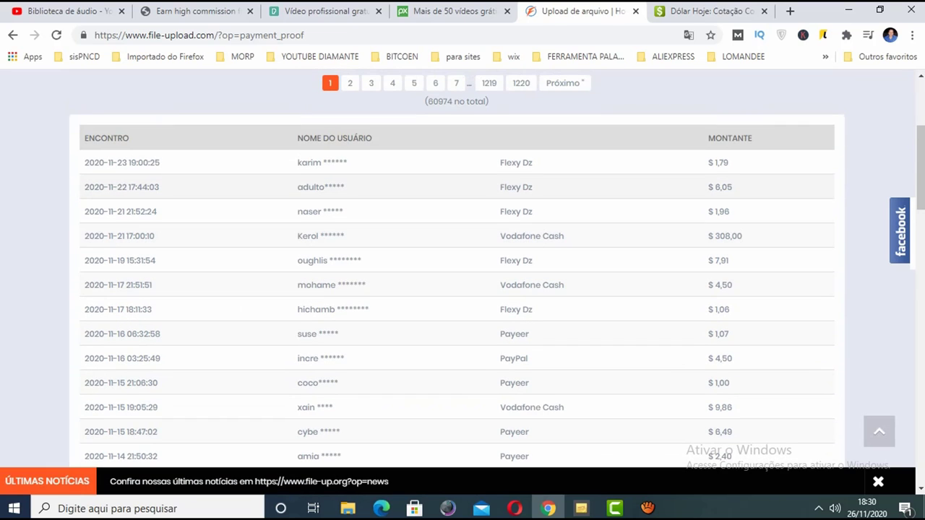